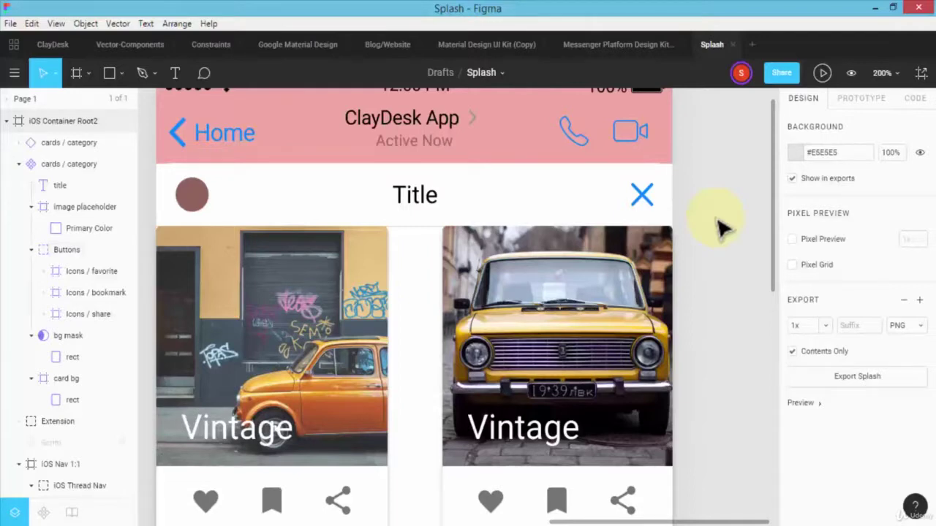
scroll(720, 228, down, 1)
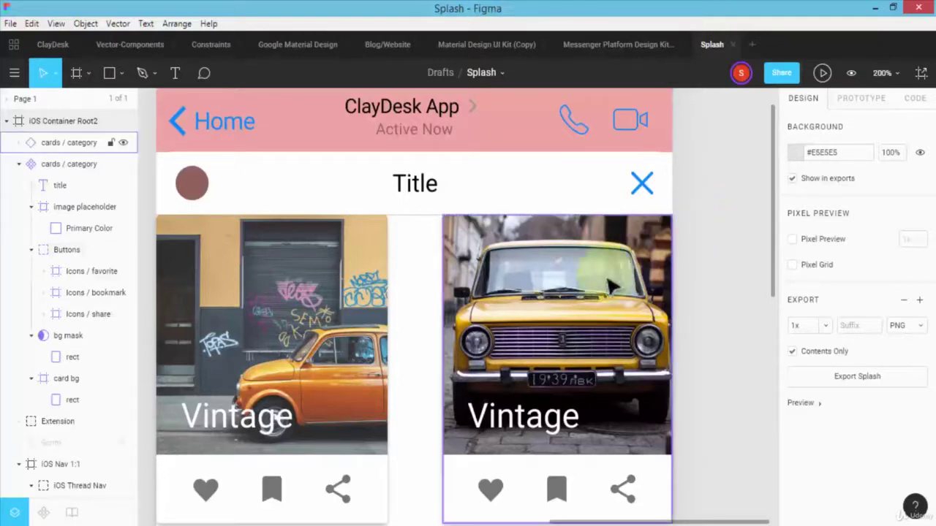
click(564, 299)
click(344, 316)
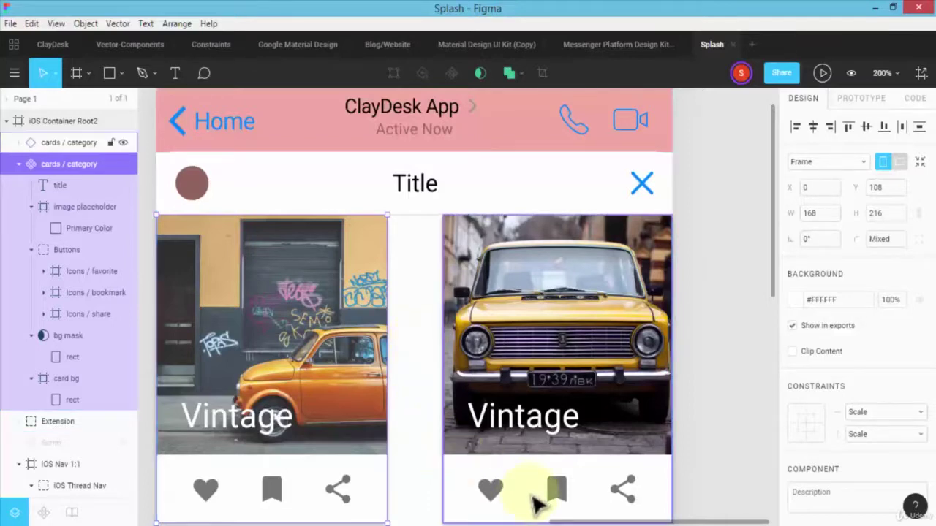
Add a new iPhone 8 frame in the empty canvas area beside the iOS Container screen
drag(616, 523, 693, 523)
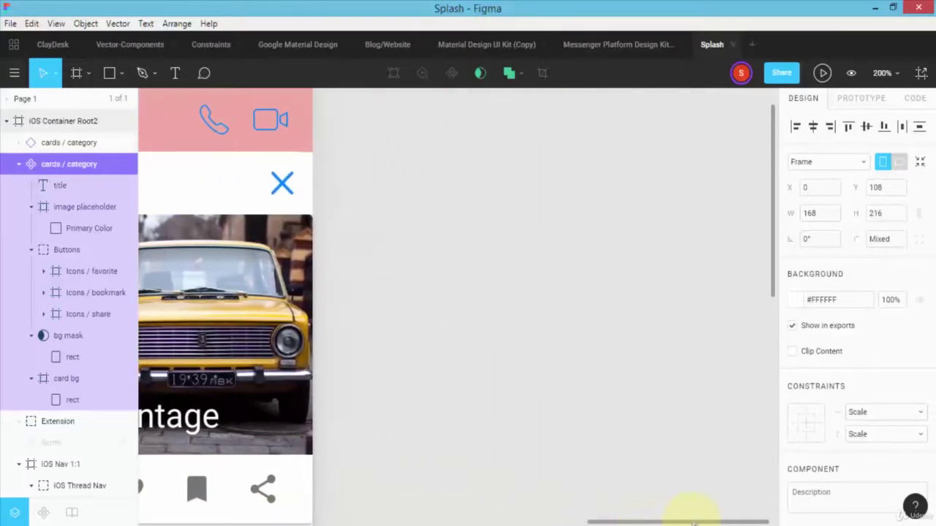
click(575, 283)
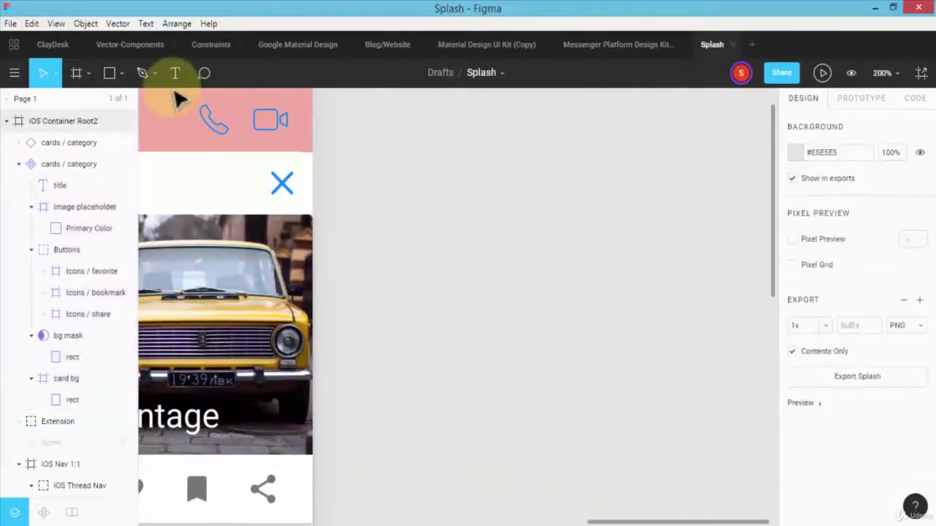
click(76, 73)
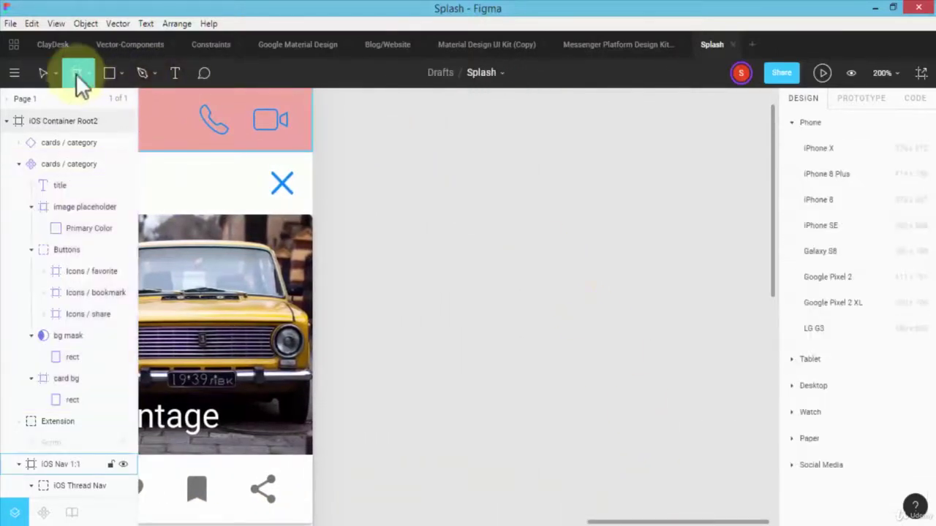
click(831, 202)
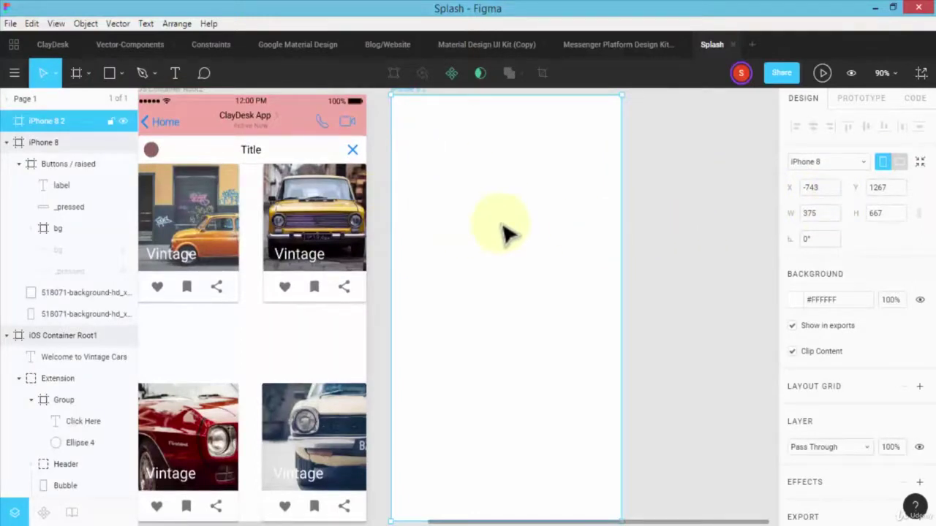
Draw a circle of about 172 x 172 in the upper half of the new iPhone 8 frame using the Ellipse tool
click(108, 73)
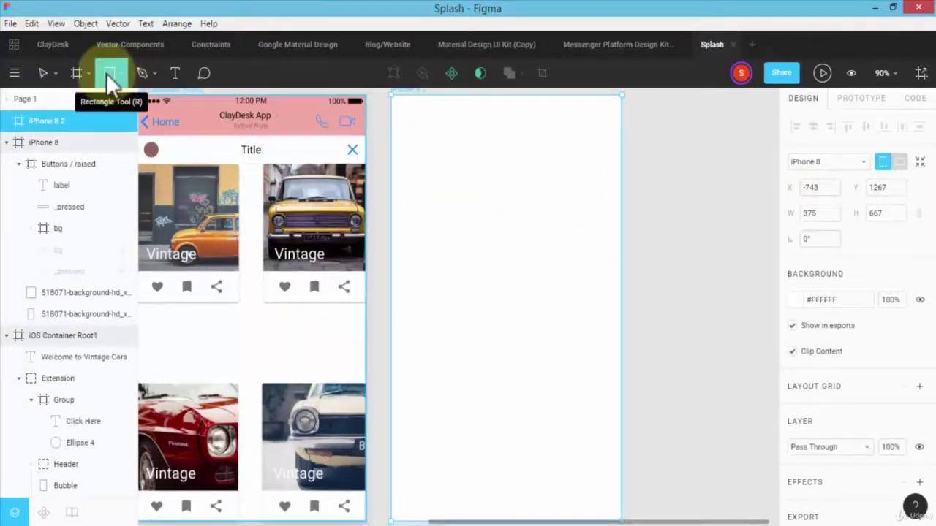
click(120, 75)
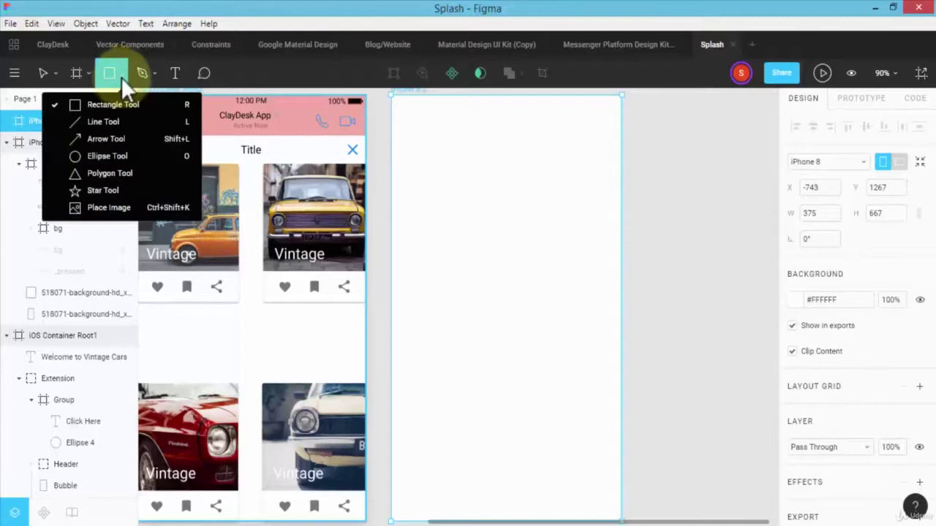
click(124, 156)
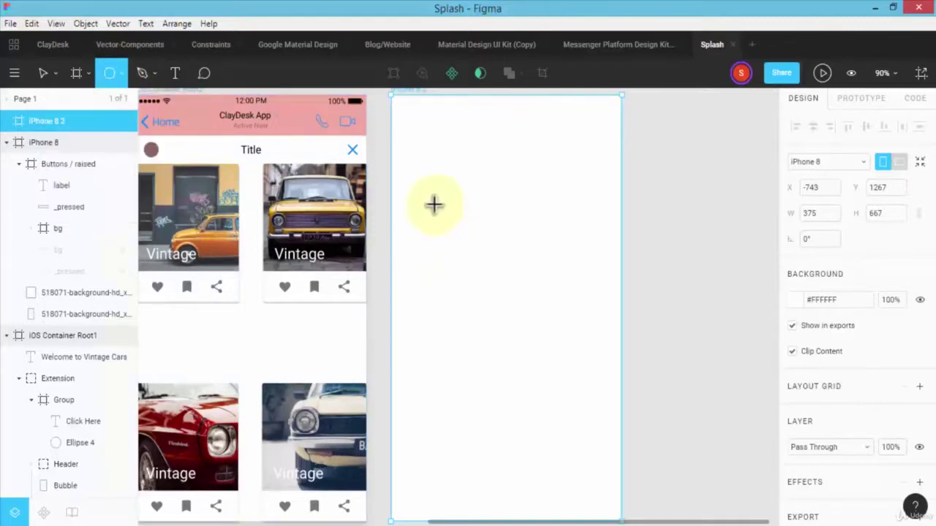
drag(434, 205, 541, 314)
key(shift)
key(shift)
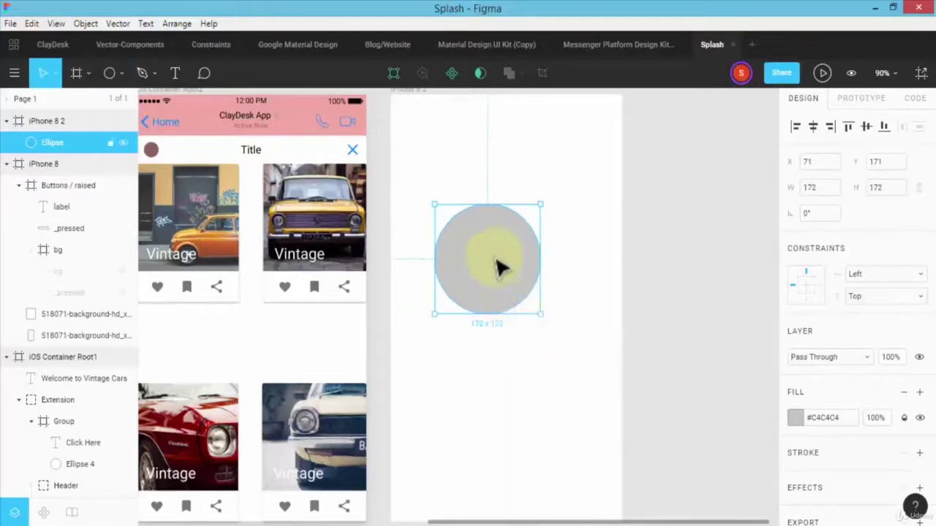
Move the circle to about X 15, Y 172 and place a copy of it alongside at about X 195, Y 172
drag(497, 267, 466, 267)
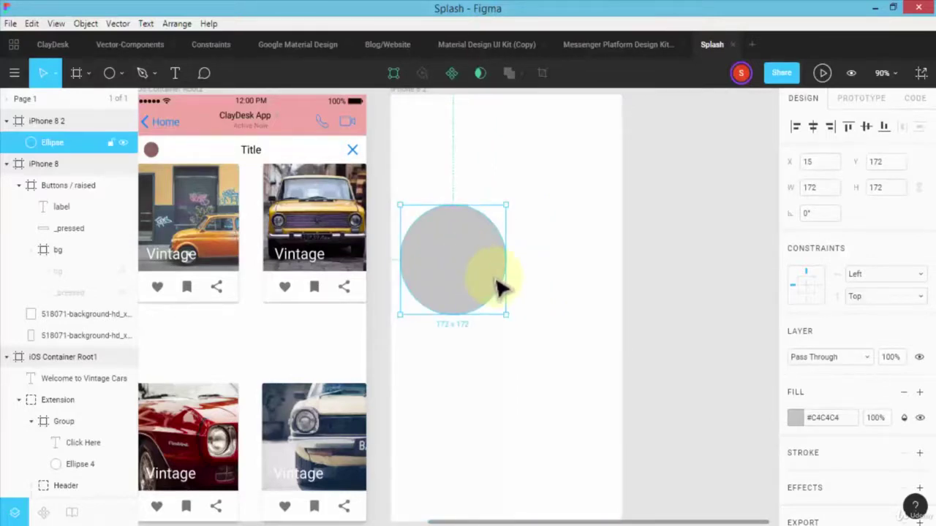
key(ctrl+v)
drag(466, 271, 571, 264)
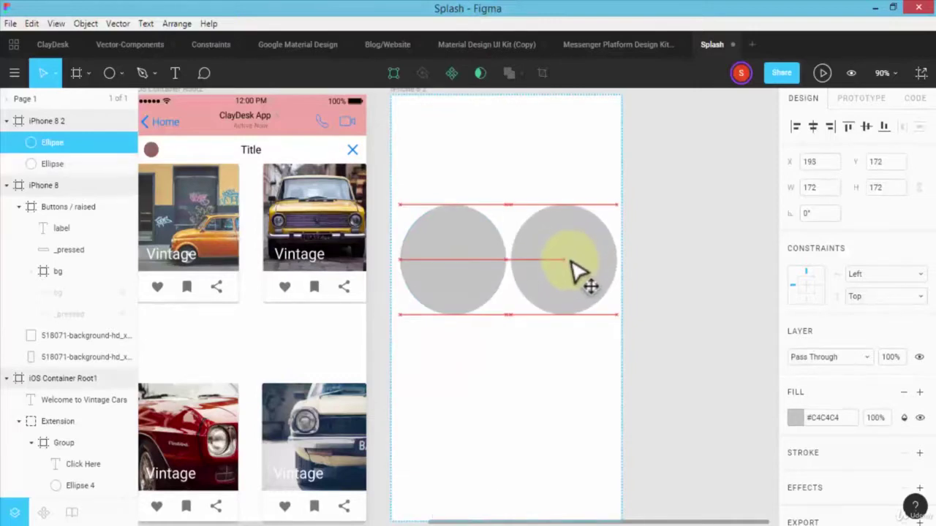
click(432, 291)
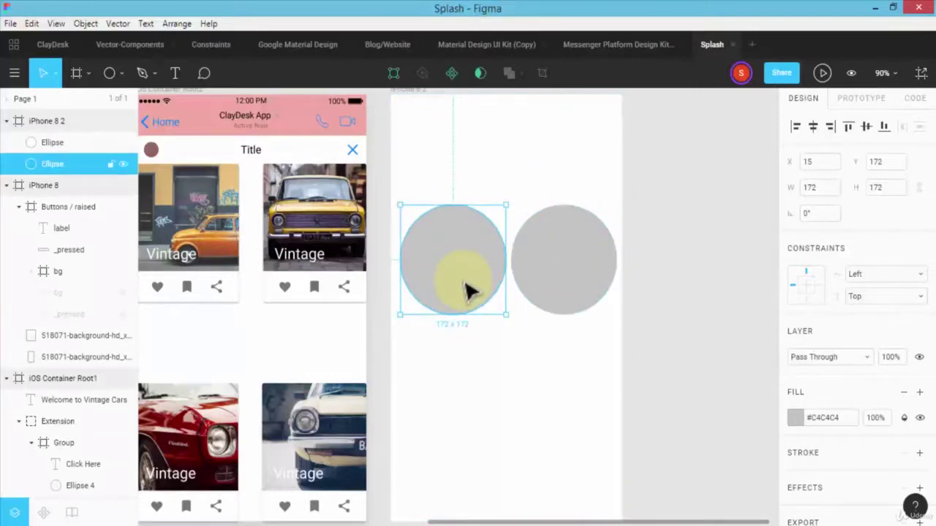
click(545, 287)
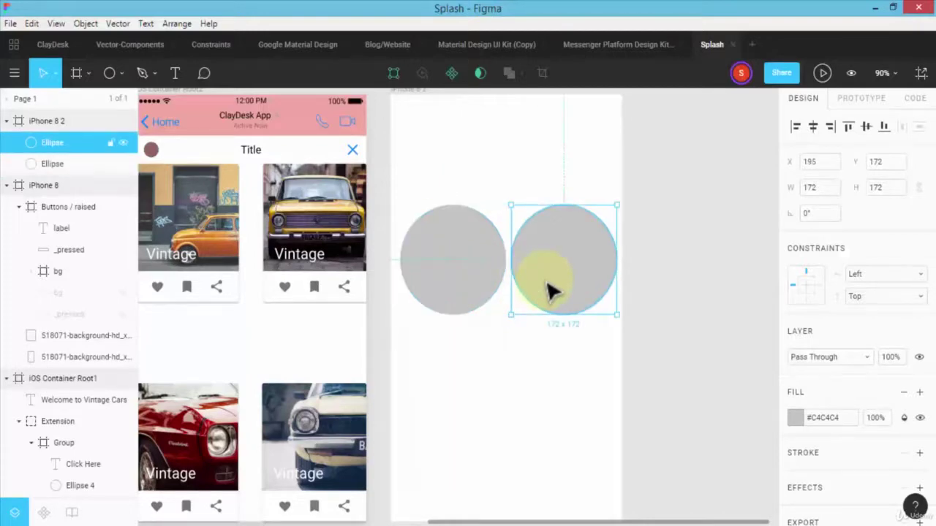
click(483, 288)
click(603, 270)
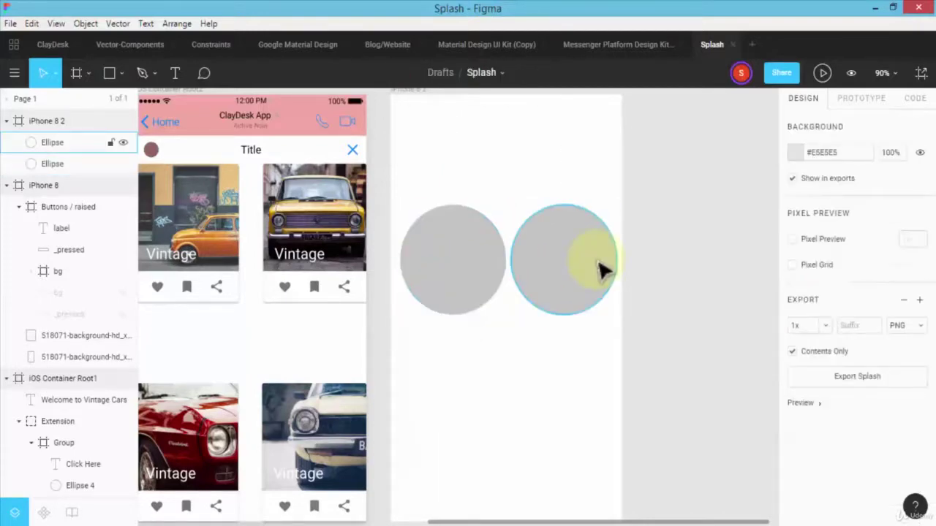
click(534, 264)
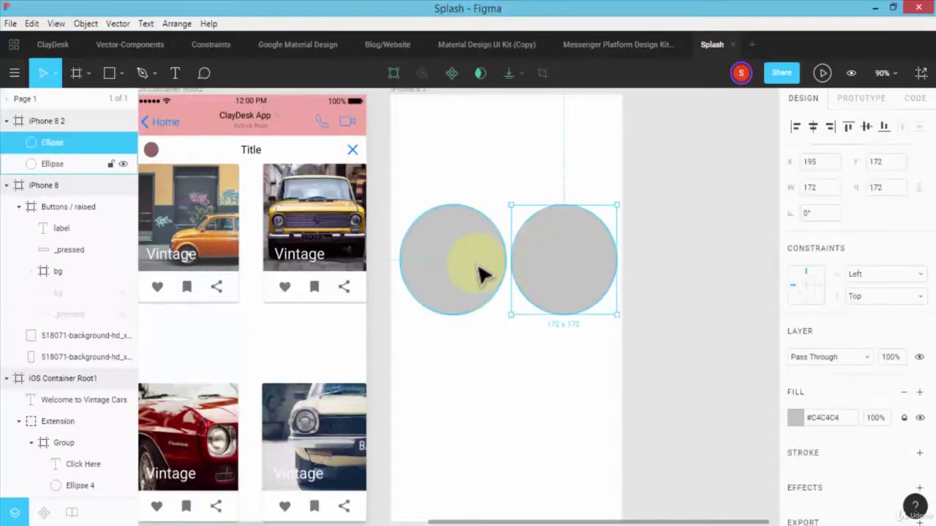
click(480, 271)
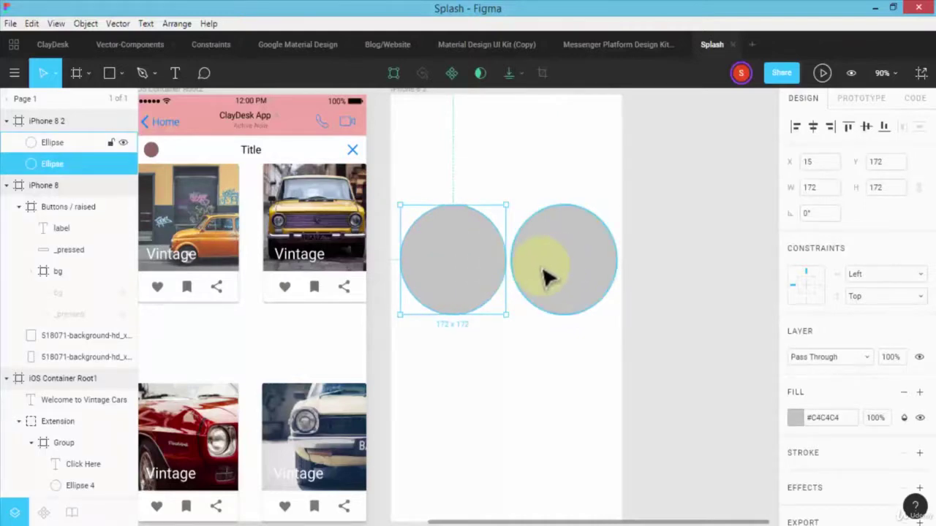
click(520, 74)
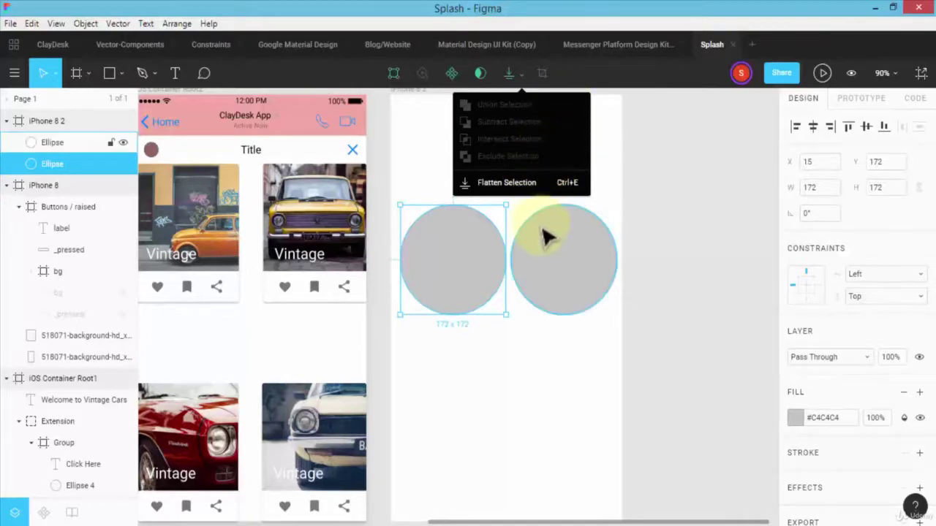
Move the copied circle sideways to about X 139 so that it partly overlaps the original circle
click(533, 255)
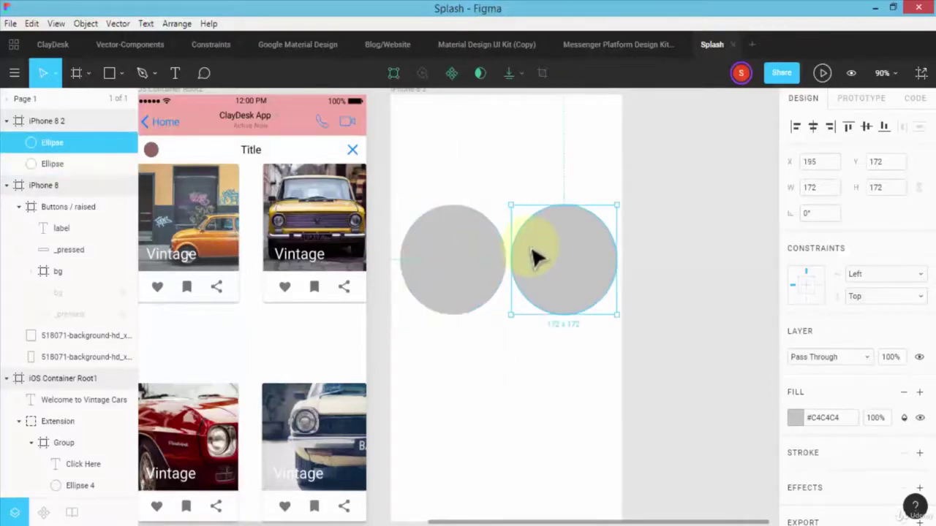
scroll(480, 188, up, 1)
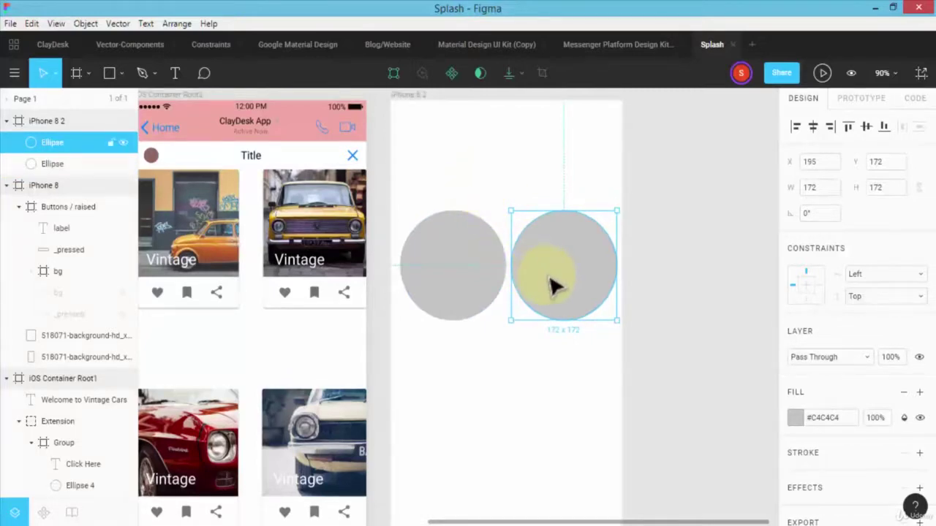
drag(553, 276, 522, 271)
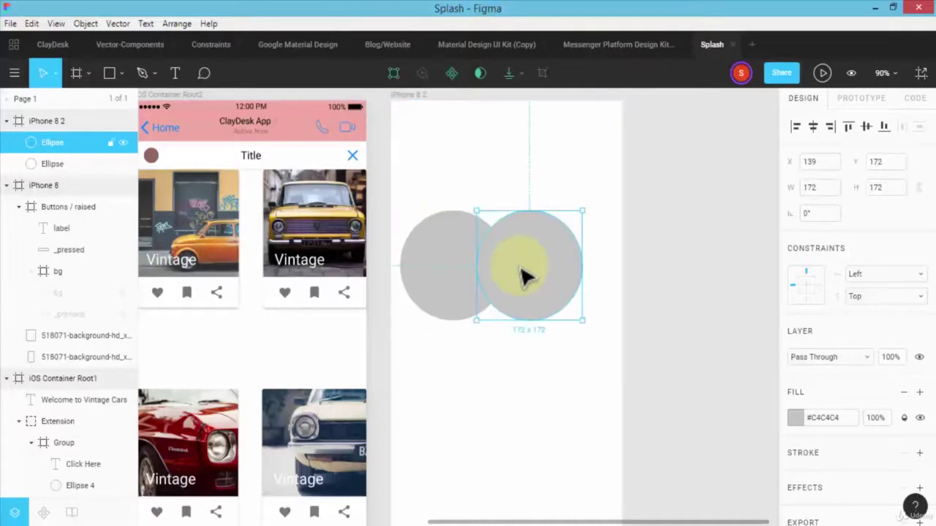
Combine the two overlapping circles with a Union boolean and move the resulting shape to about X 20, Y 162
key(ctrl+plus)
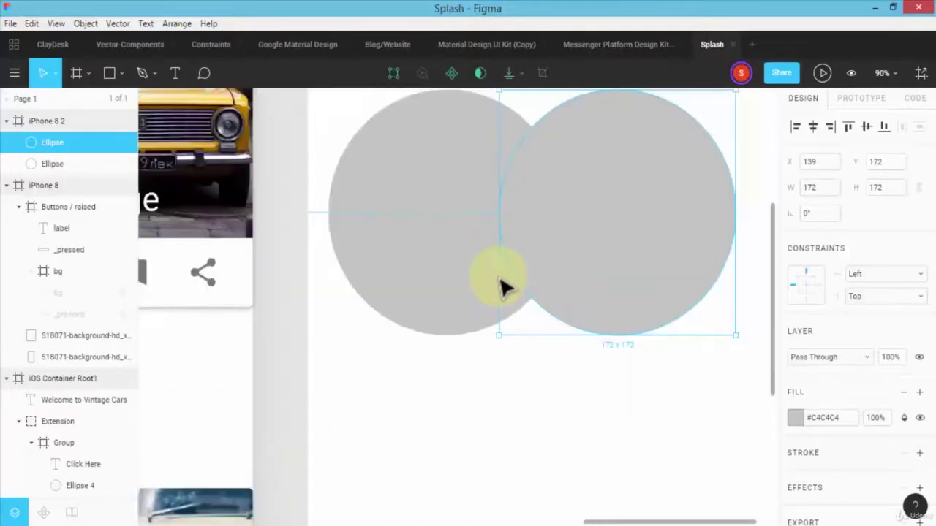
scroll(752, 338, up, 3)
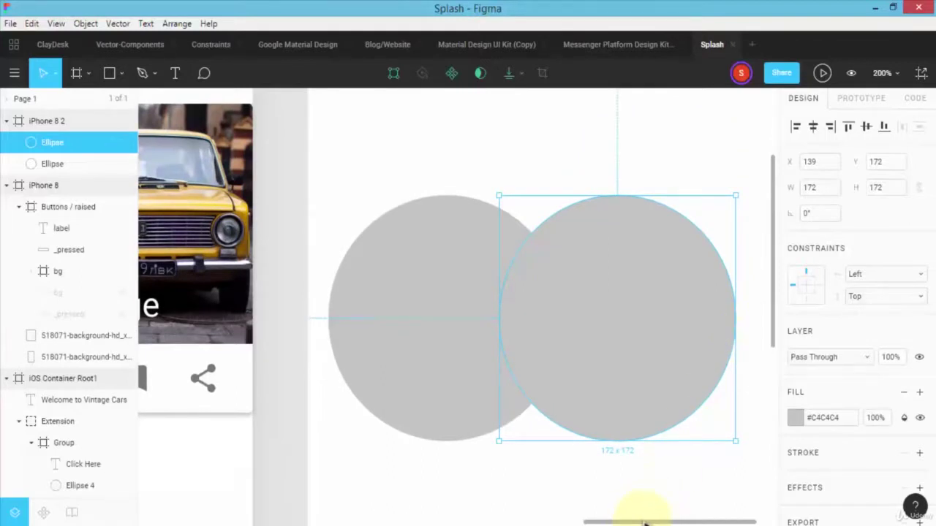
mouse_move(644, 522)
mouse_down()
mouse_move(654, 521)
mouse_move(645, 524)
mouse_up()
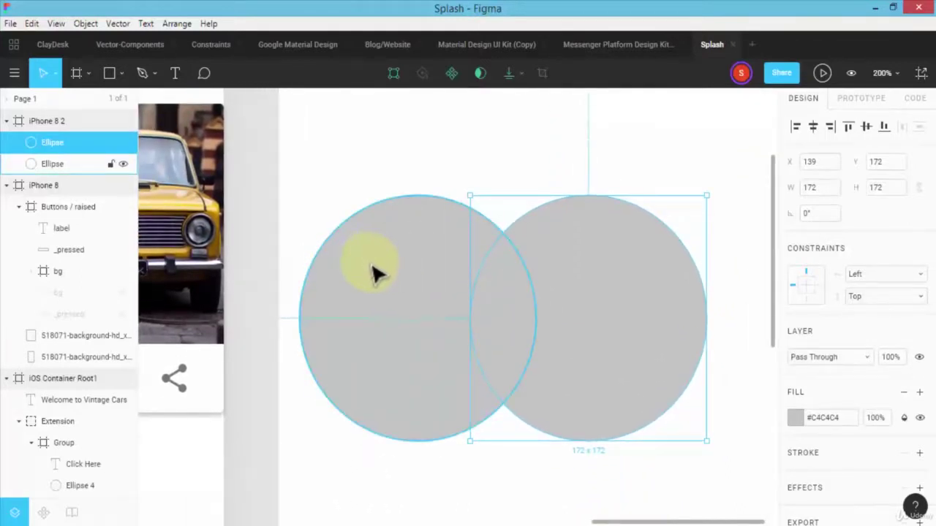
shift+click(391, 277)
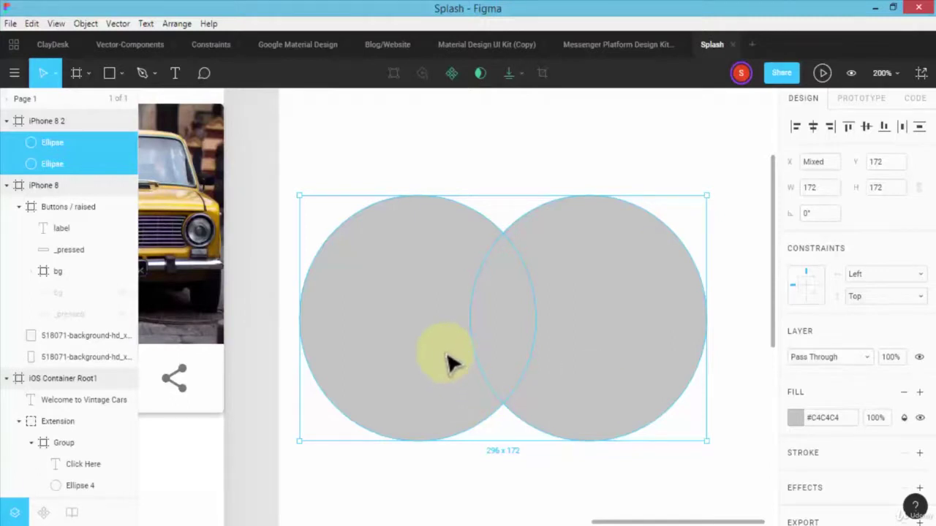
click(522, 74)
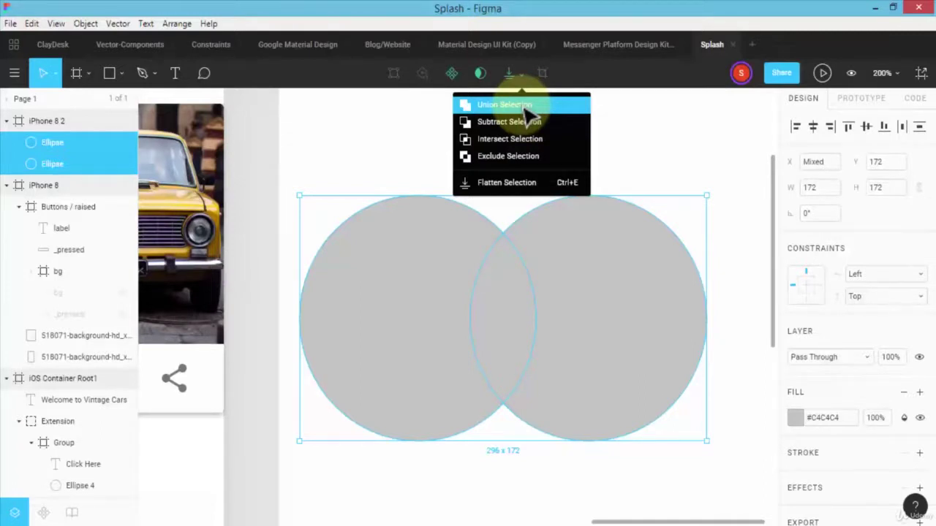
click(525, 106)
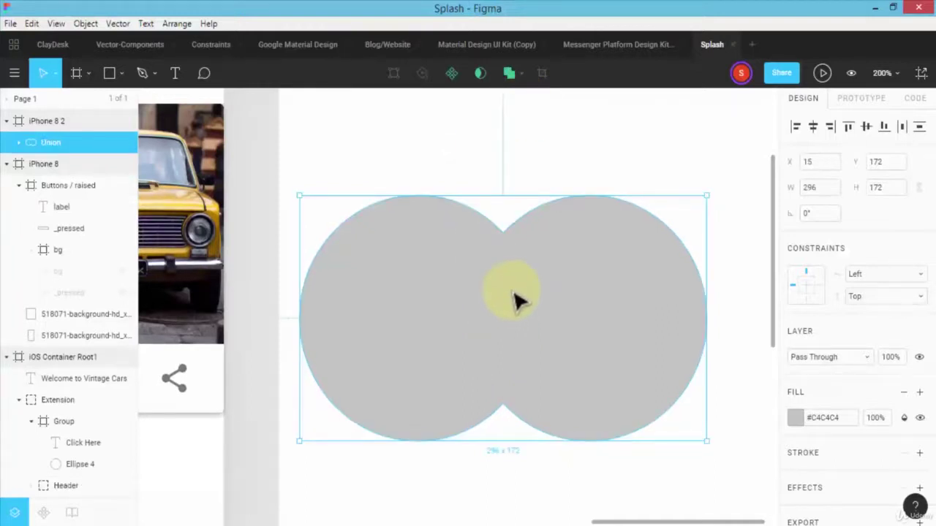
drag(523, 292, 523, 293)
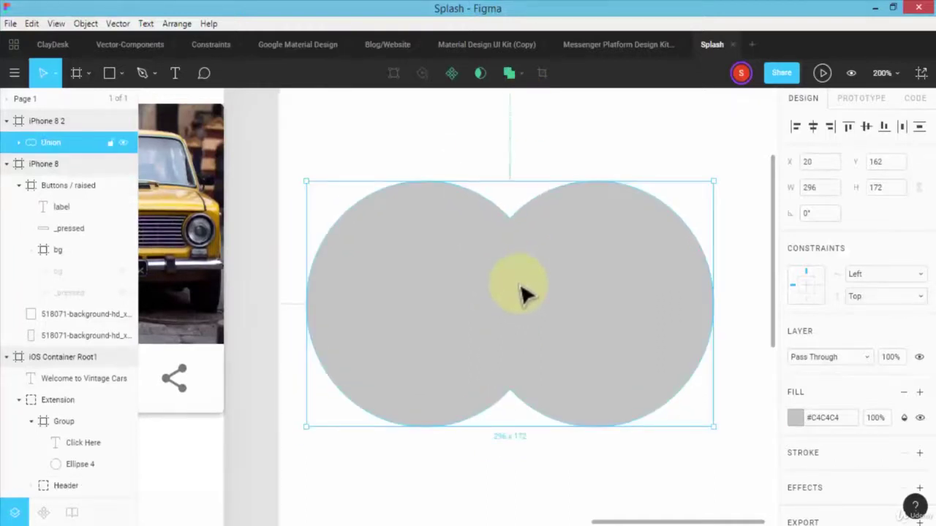
Try the Subtract and Intersect boolean operations on the combined circle shape
click(511, 73)
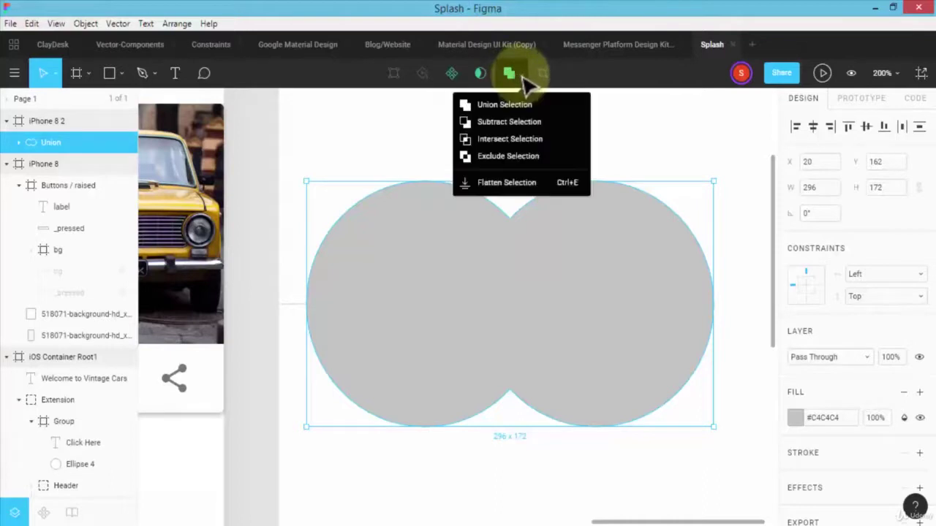
click(520, 121)
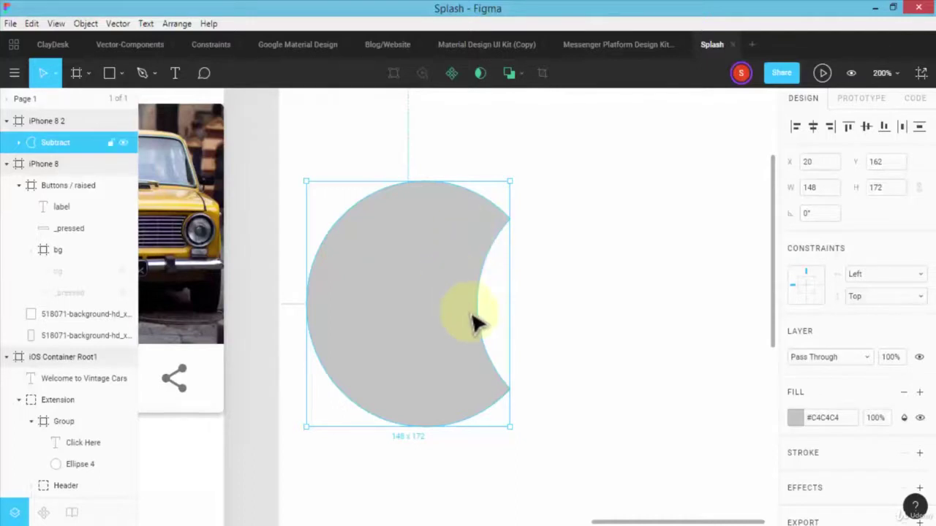
click(521, 73)
click(523, 140)
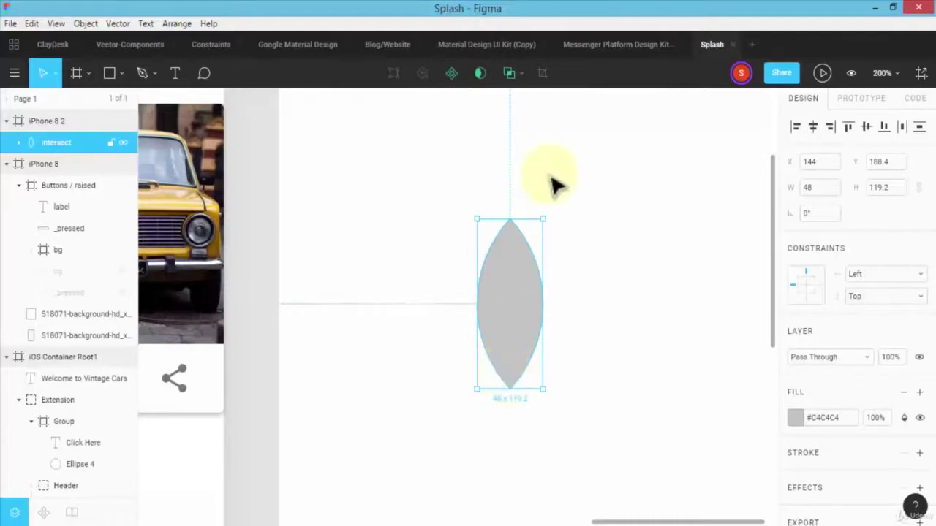
Change the combined circle shape's boolean operation to Exclude
click(522, 73)
click(511, 156)
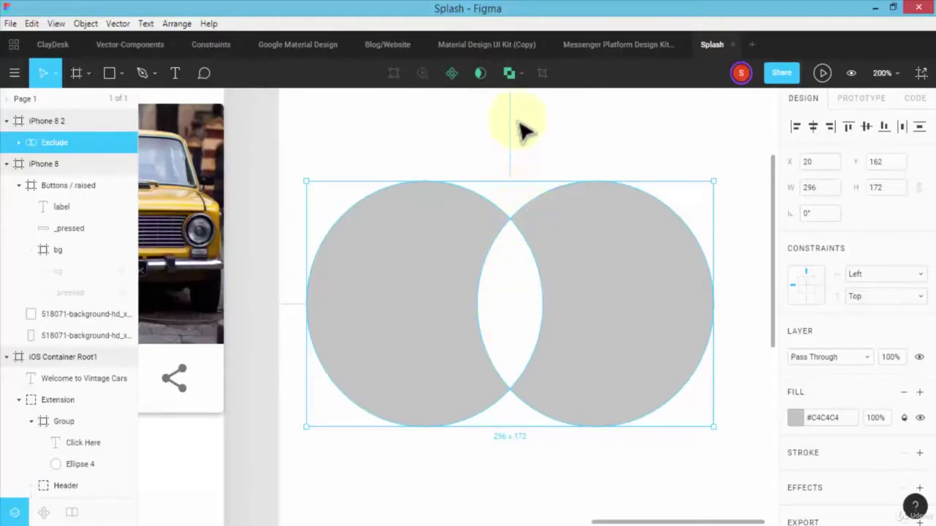
Flatten the excluded circle shape into a single vector and open it for vector point editing
click(522, 75)
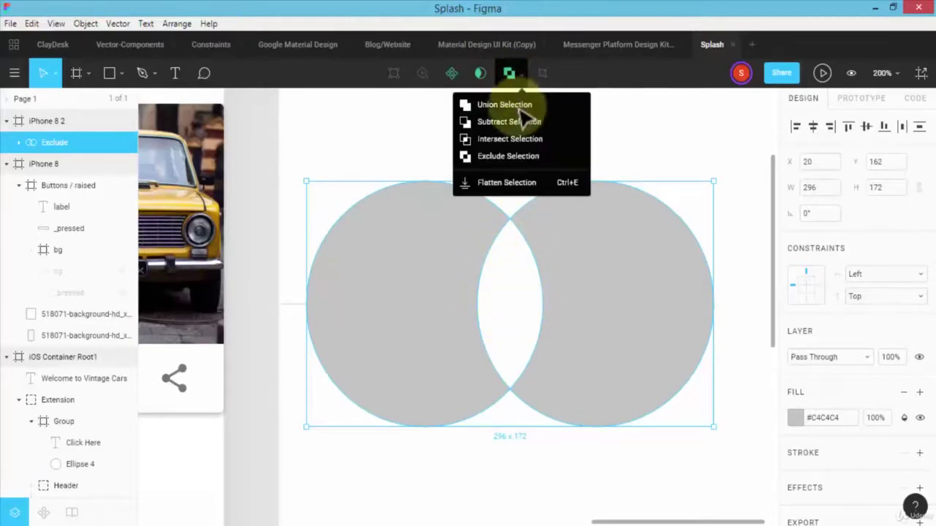
click(516, 184)
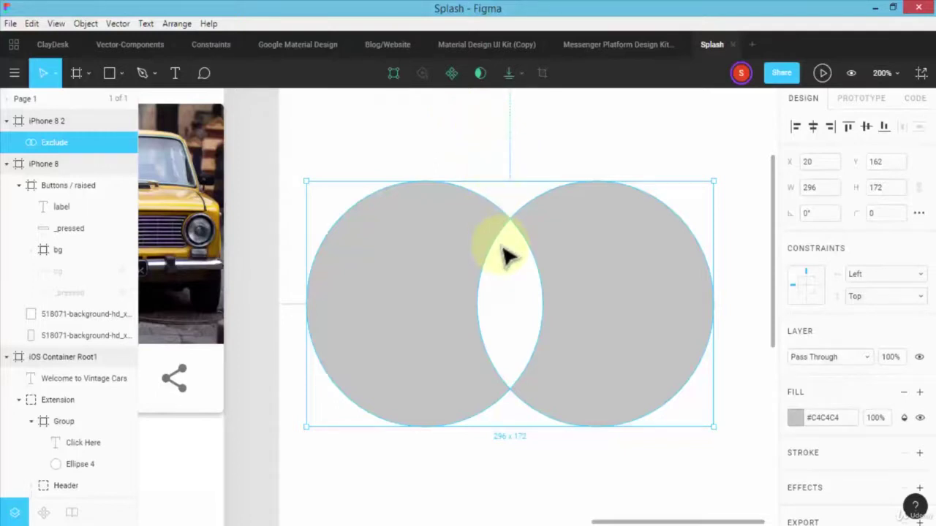
double_click(444, 294)
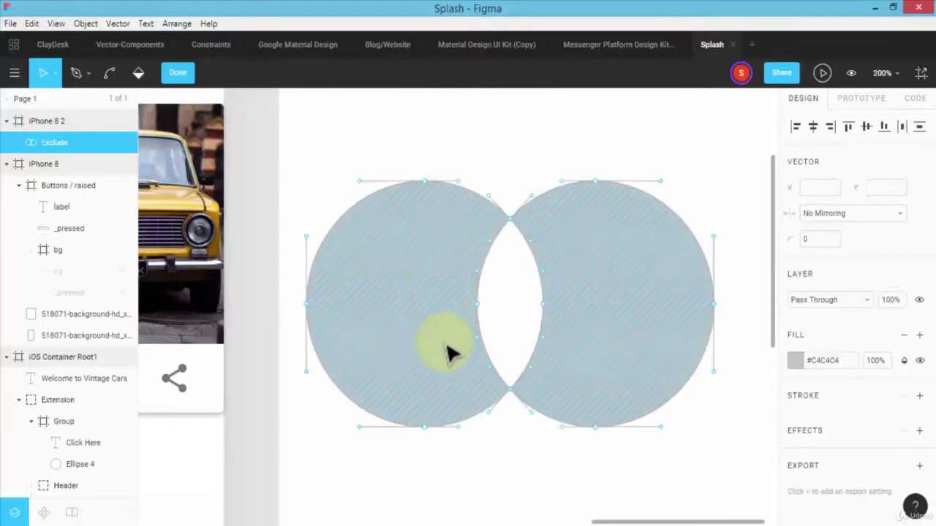
Try to reshape the left circle's lower-left curve by moving its bottom point's handle to about X 27.5, Y 315.5
key(ctrl+a)
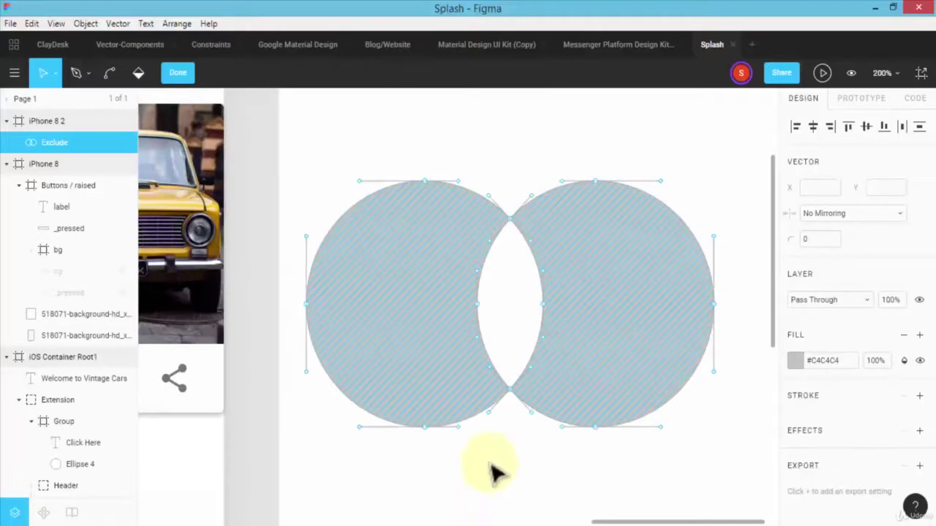
key(Escape)
double_click(433, 332)
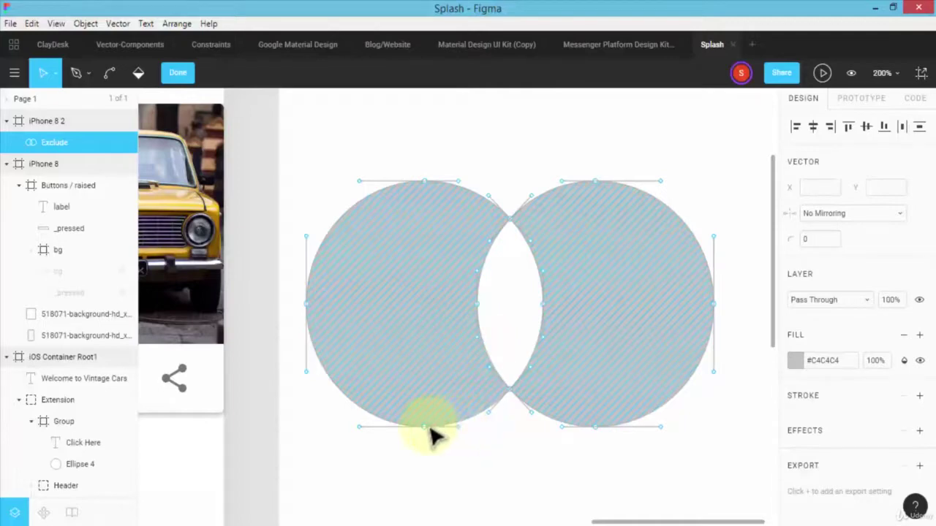
mouse_move(363, 430)
mouse_down()
mouse_move(386, 388)
mouse_move(349, 388)
mouse_move(342, 414)
mouse_move(370, 365)
mouse_move(351, 428)
mouse_move(413, 323)
mouse_move(341, 359)
mouse_move(322, 409)
mouse_up()
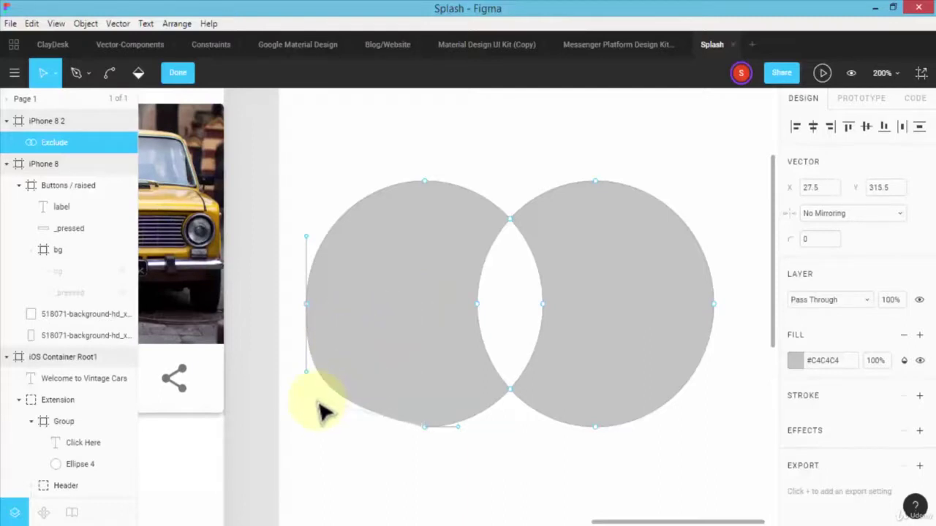
Dent the left circle's upper-left curve inward by moving its top point's left handle to about X 99, Y 228.5
key(ctrl+a)
drag(363, 184, 418, 278)
click(433, 323)
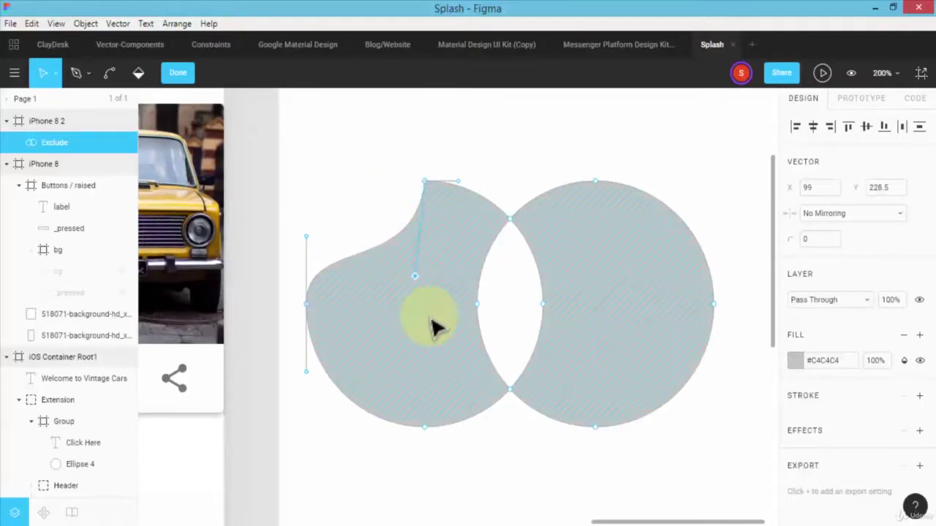
Fill the flattened shape with solid red #EB5757 and exit vector point editing
click(797, 361)
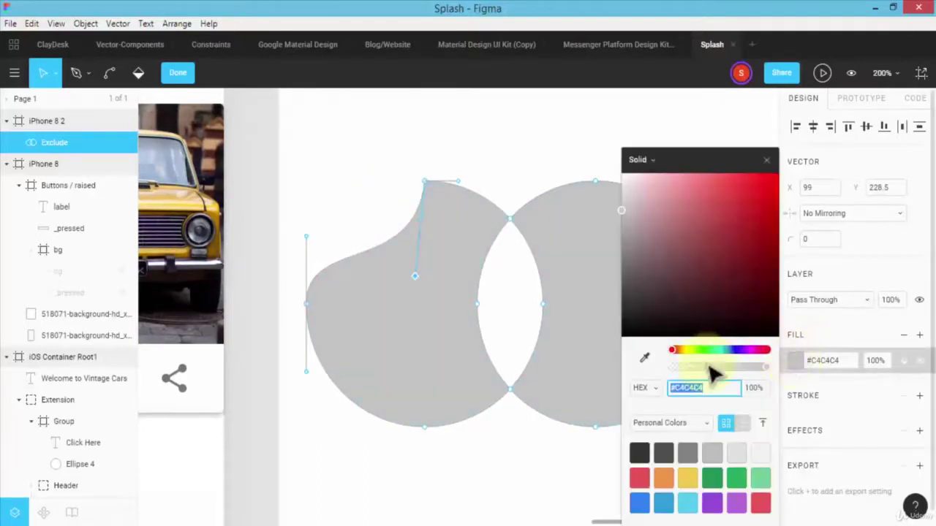
click(639, 479)
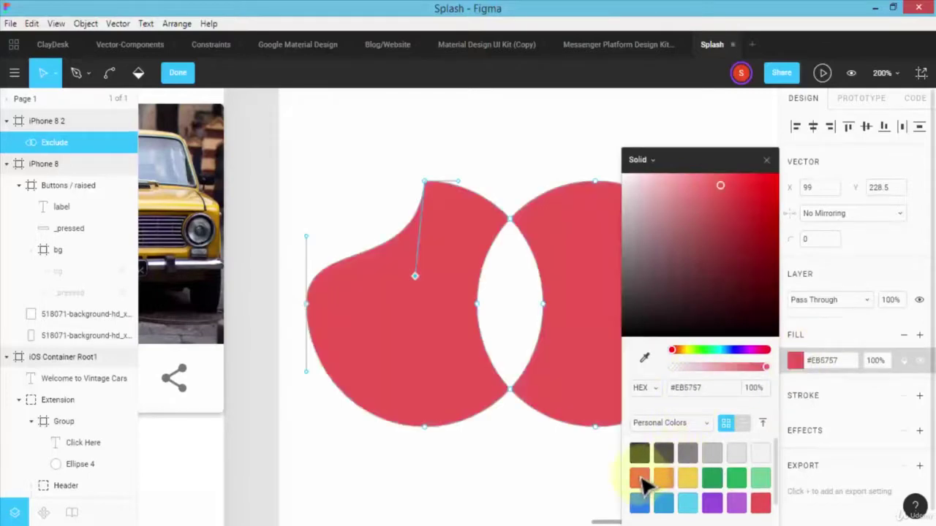
click(491, 317)
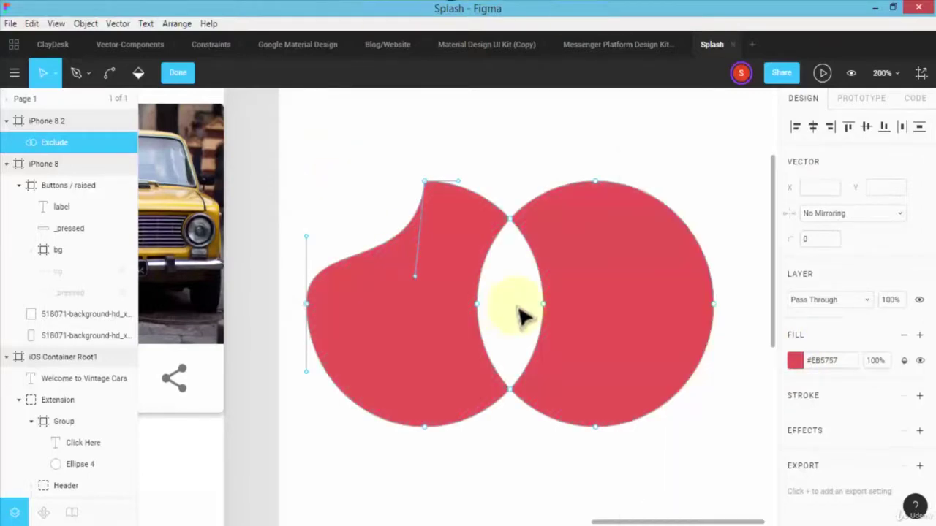
key(Escape)
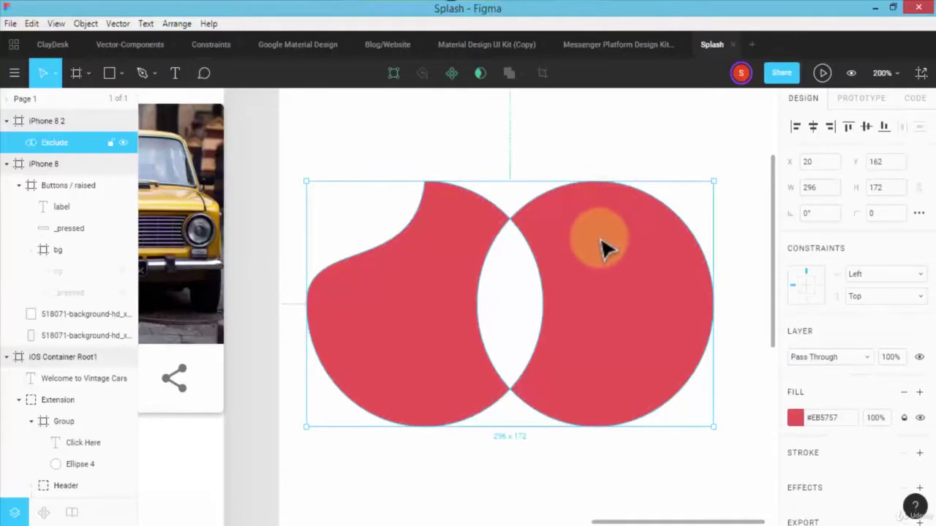
Try to reshape the right circle's upper-right curve by moving its top point's right handle in vector editing
double_click(611, 318)
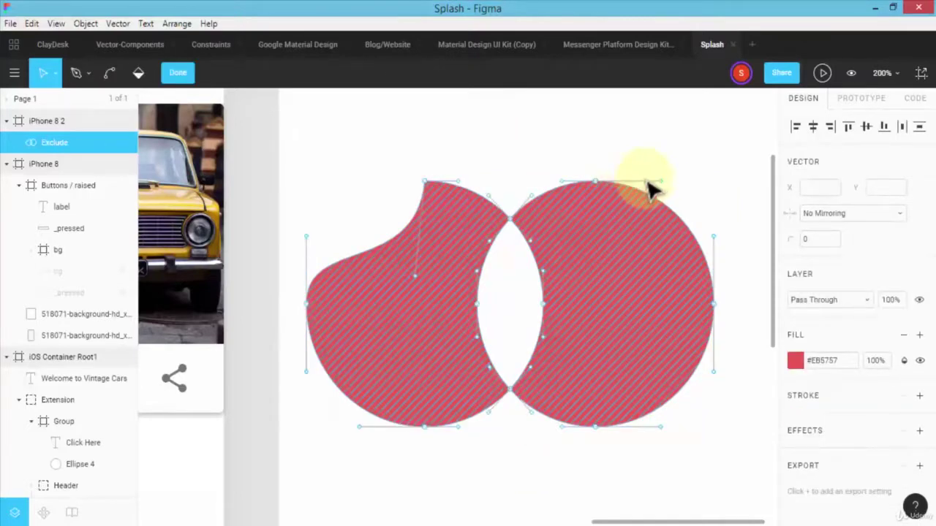
click(653, 211)
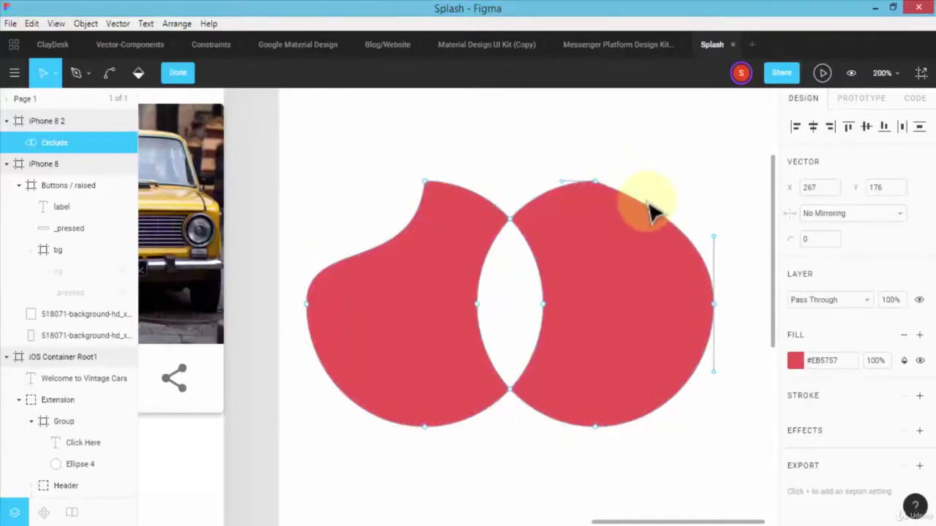
mouse_move(653, 210)
mouse_down()
mouse_move(583, 282)
mouse_move(606, 324)
mouse_move(637, 340)
mouse_move(688, 236)
mouse_move(682, 213)
mouse_up()
key(ctrl+a)
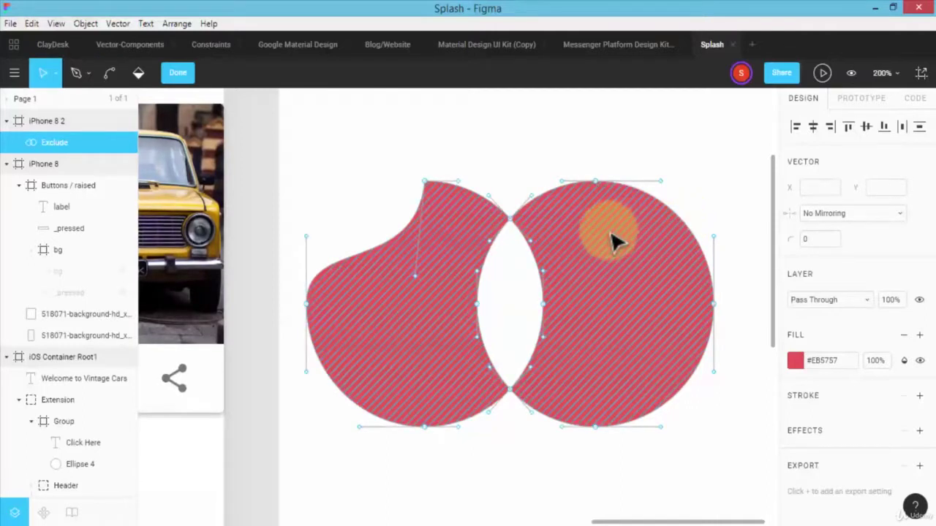
click(517, 230)
key(Escape)
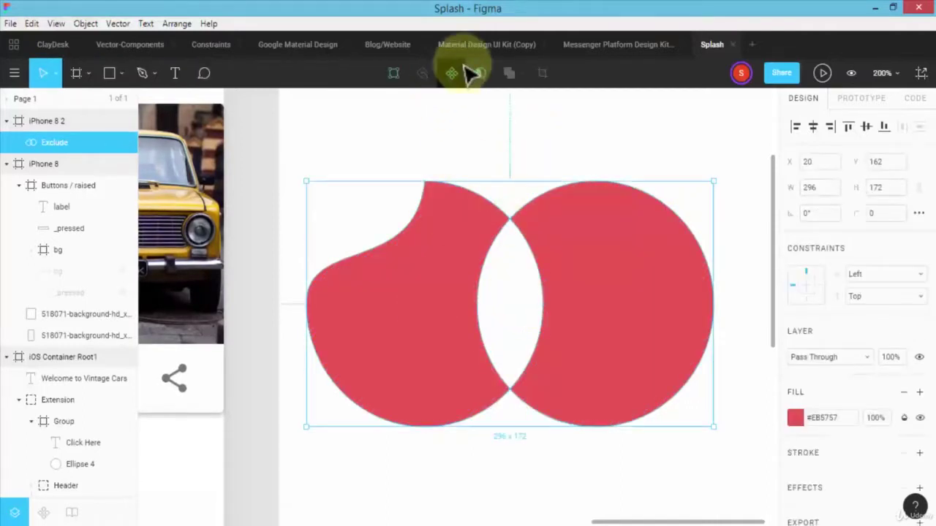
Reselect the red shape and move it around within its frame to about X 22, Y 162
click(475, 154)
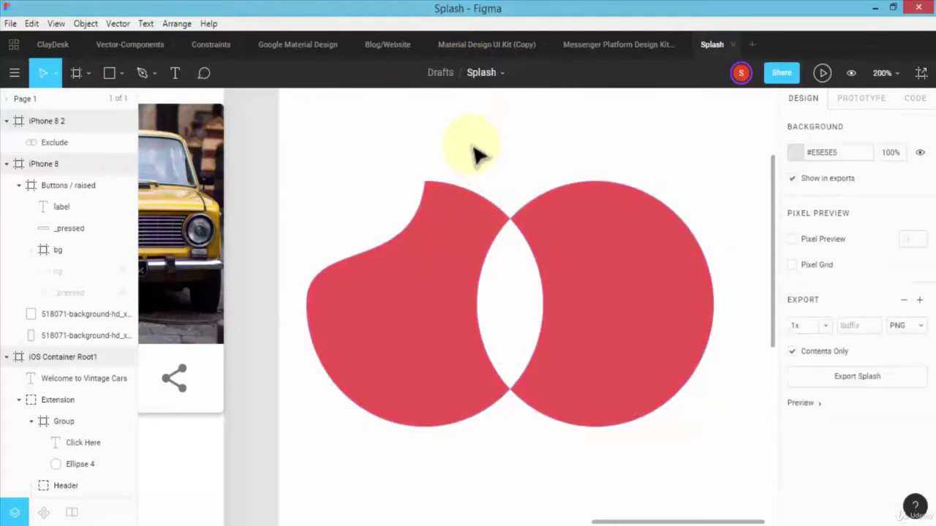
click(459, 262)
click(518, 74)
click(433, 276)
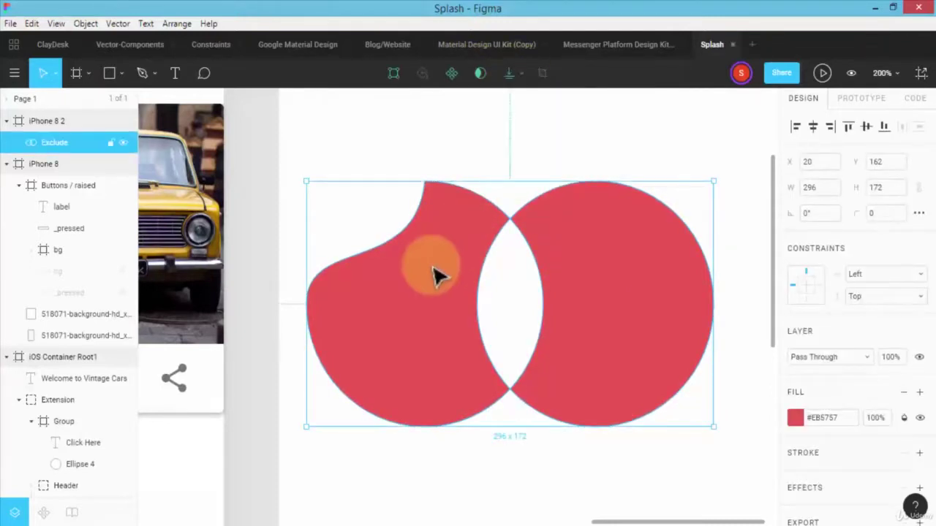
drag(433, 276, 474, 268)
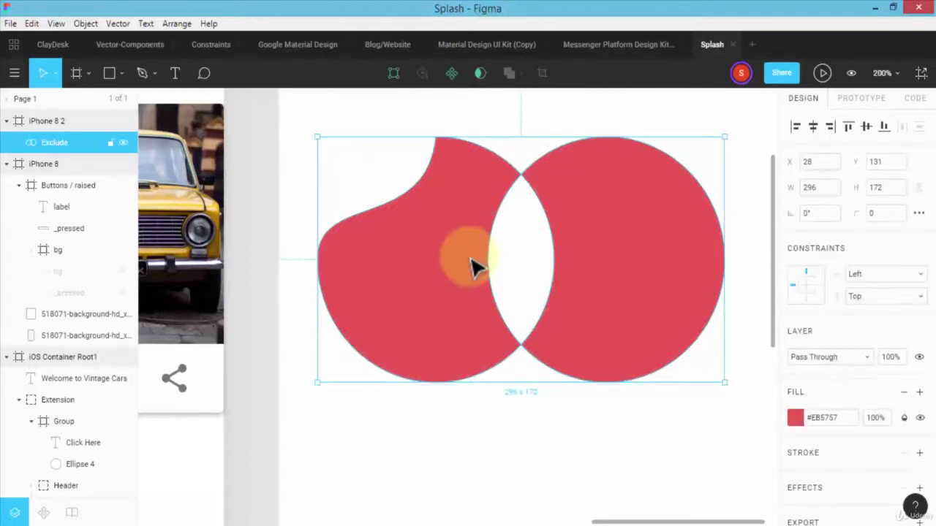
drag(474, 268, 462, 305)
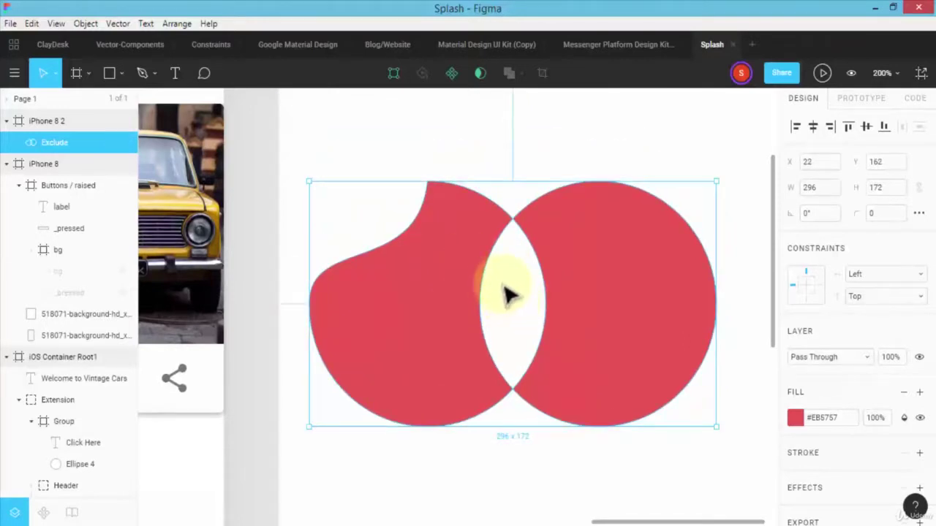
Shrink the red shape to about 50 x 29 and move it into iOS Container Root2, below the first row of cards
drag(310, 187, 342, 254)
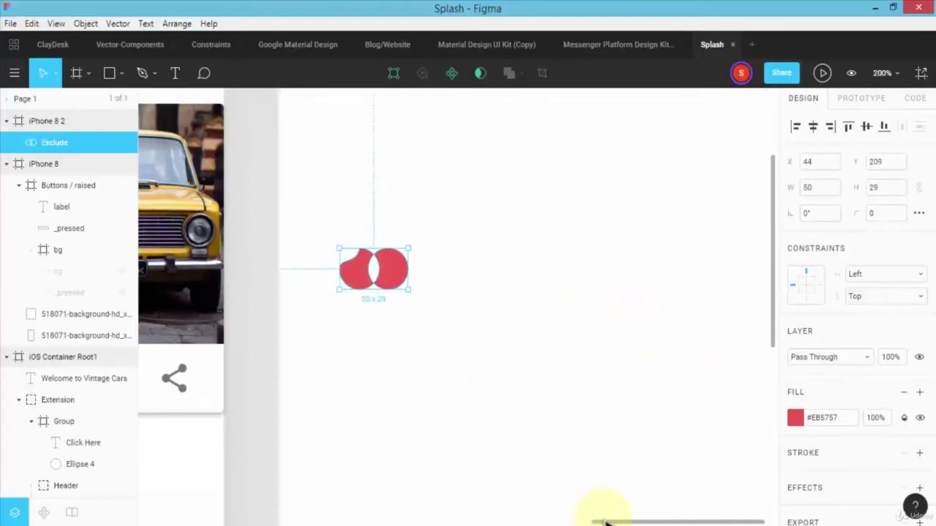
drag(604, 521, 495, 516)
drag(748, 271, 329, 465)
drag(496, 521, 449, 521)
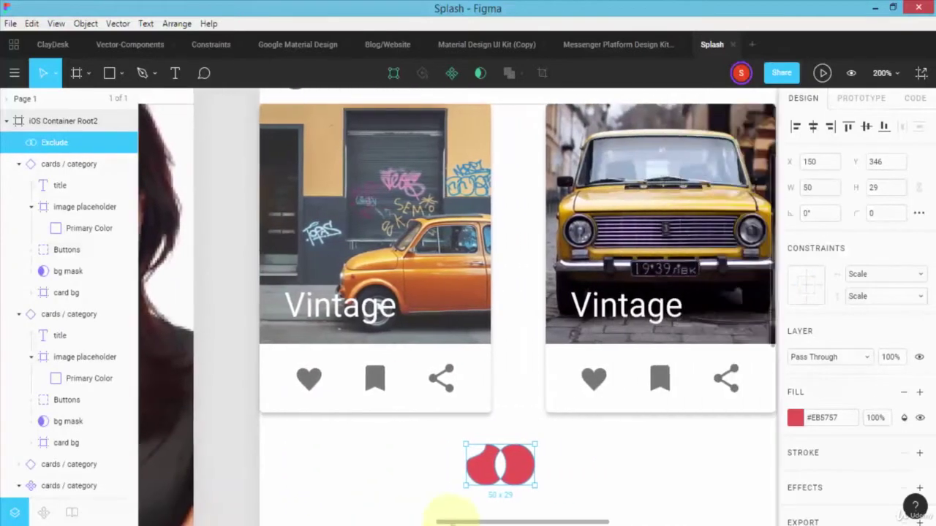
Enlarge the red shape to about 141 x 80, centred in the gap between the two rows of car cards
scroll(504, 355, down, 5)
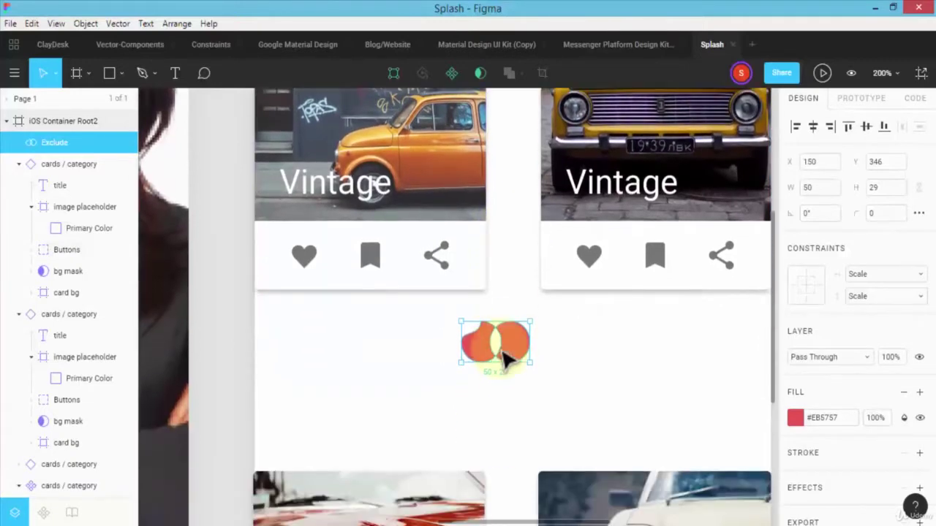
key(ctrl+minus)
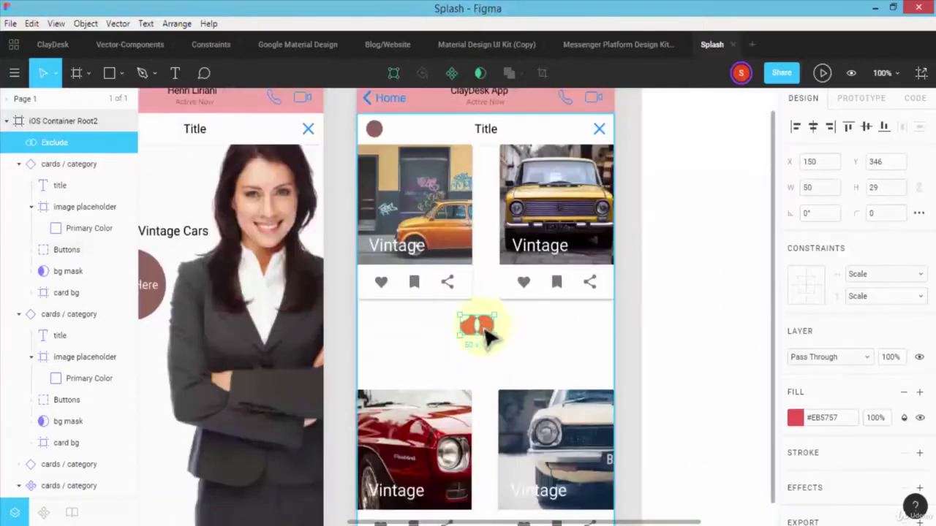
mouse_move(496, 339)
mouse_down()
mouse_move(560, 375)
mouse_move(497, 356)
mouse_up()
Delete the empty iPhone 8 2 frame beside iOS Container Root2
click(690, 314)
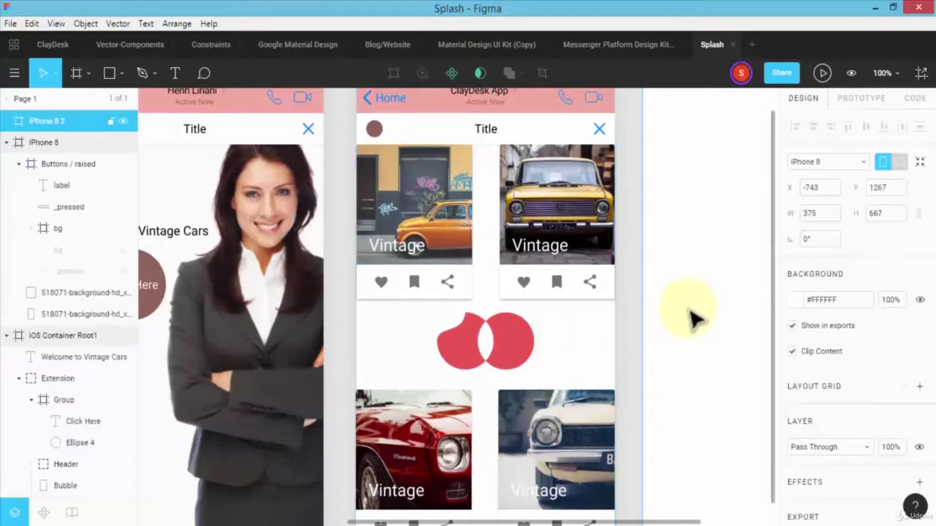
click(689, 314)
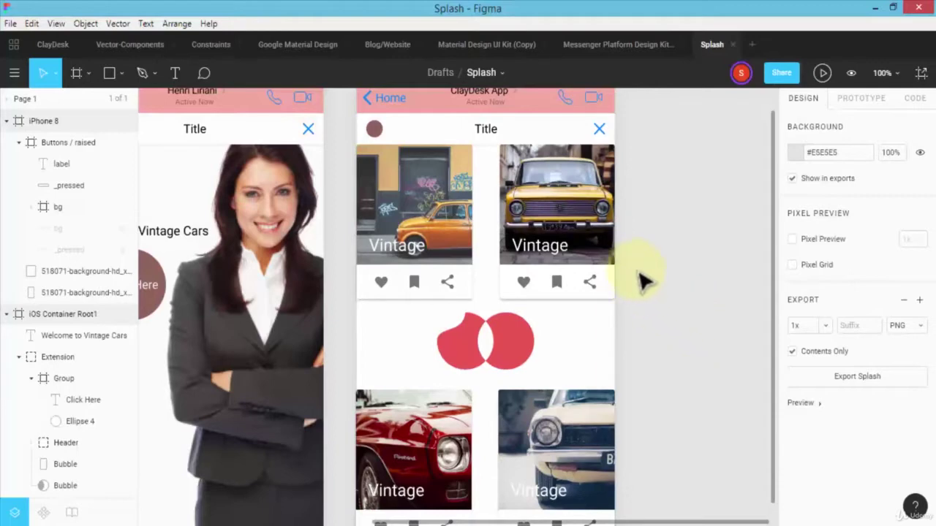
Change the red shape's fill from solid to a linear gradient and deselect it
double_click(527, 353)
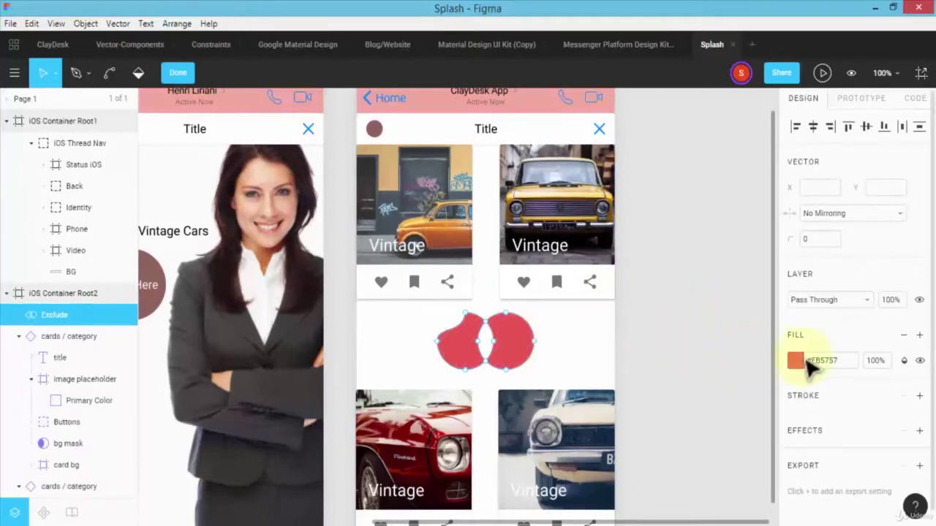
click(795, 360)
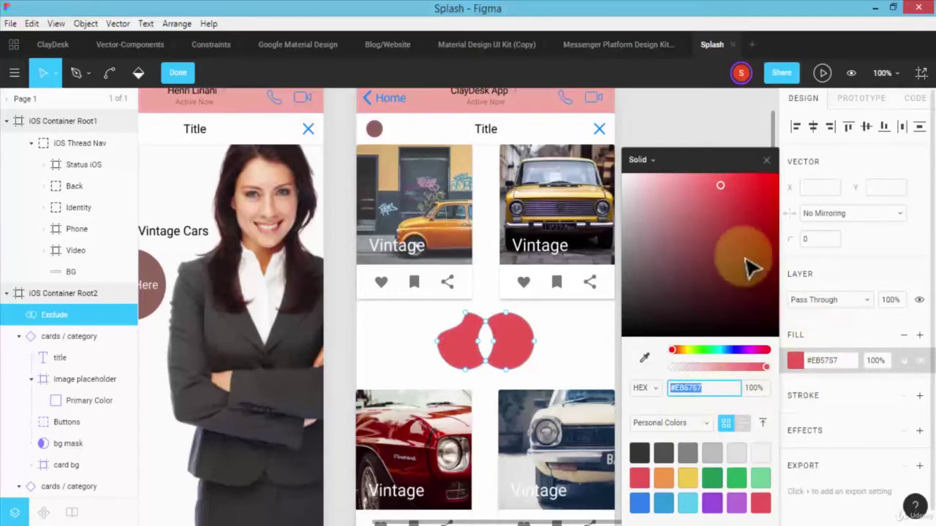
click(641, 160)
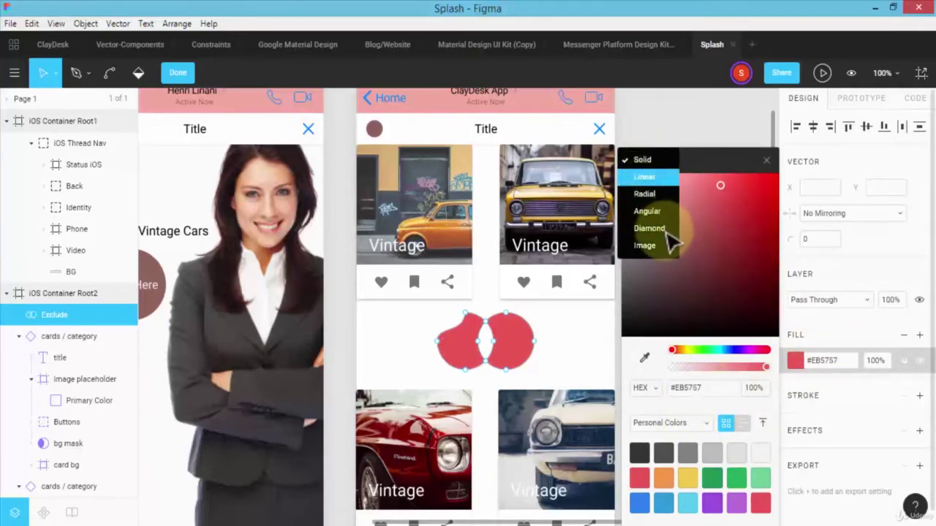
key(Return)
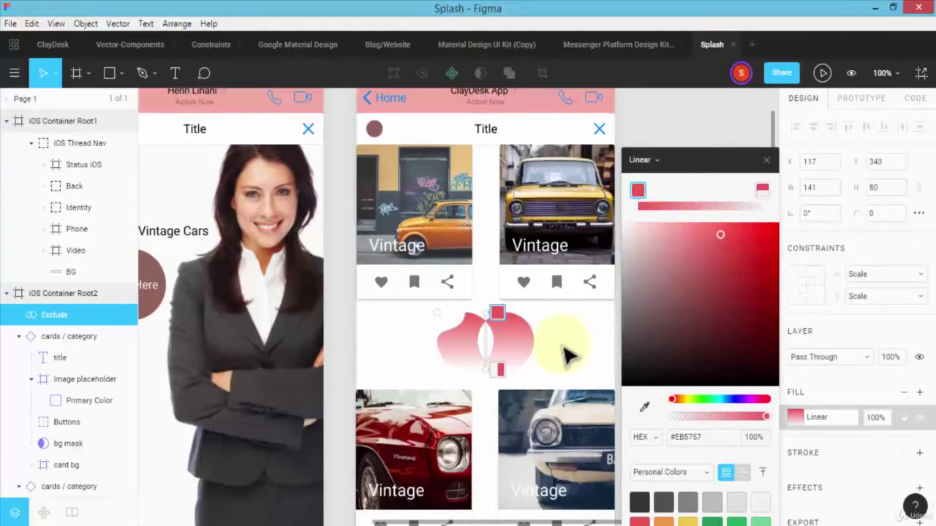
click(696, 126)
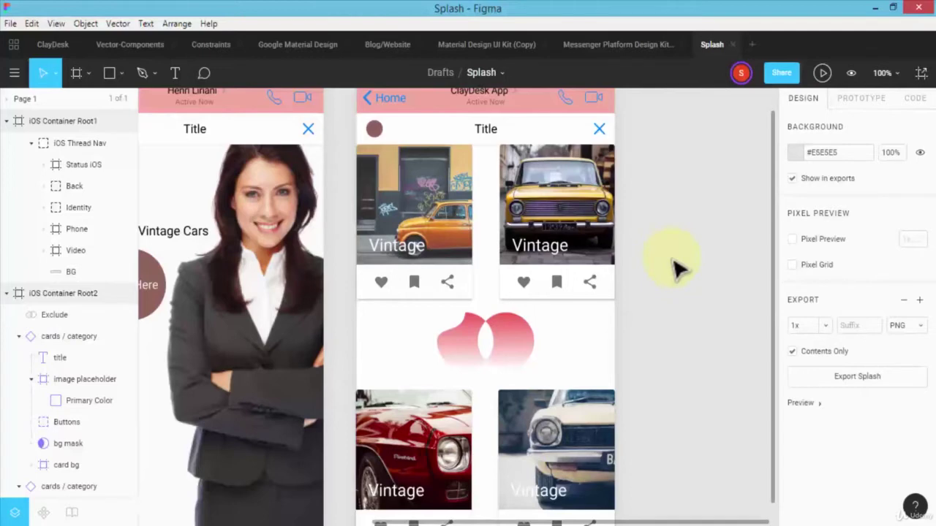
key(minus)
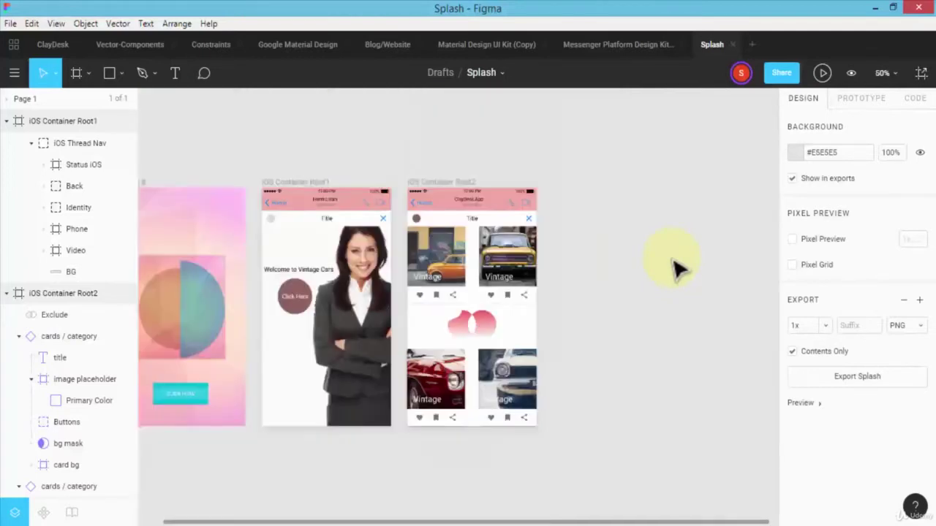